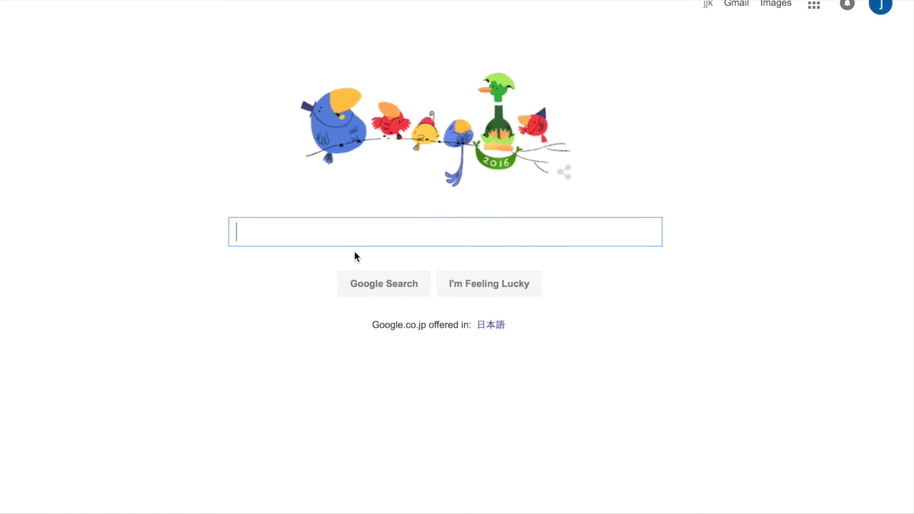
- Search Google for 'virtual trading account' and open the CBOE Virtual Trade Tool result
type("vi")
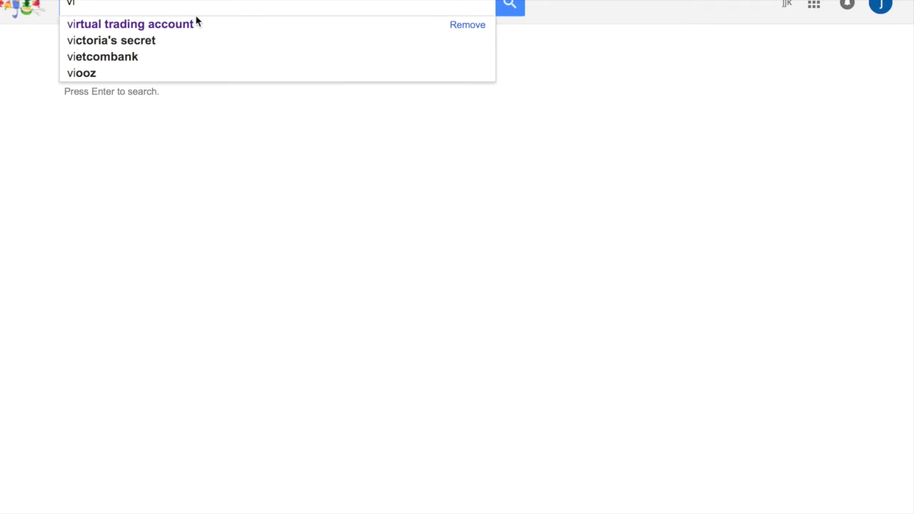
left_click(193, 24)
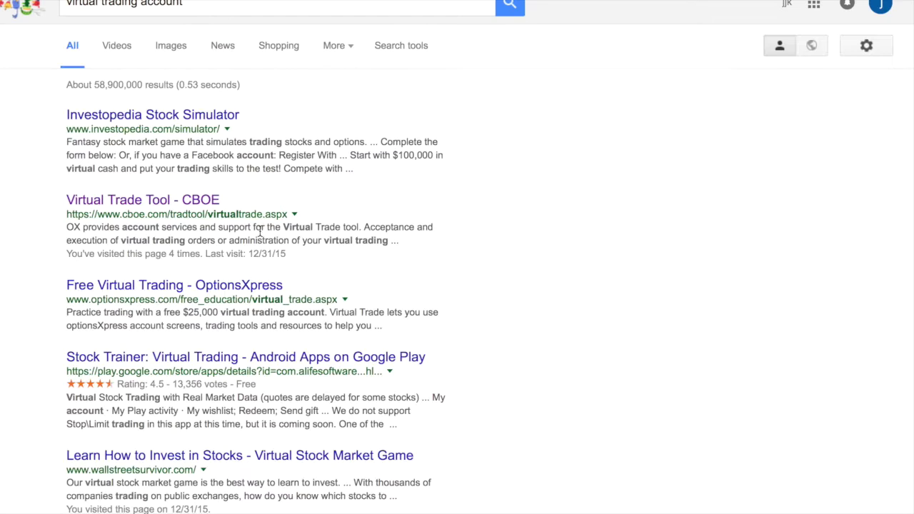
left_click(146, 206)
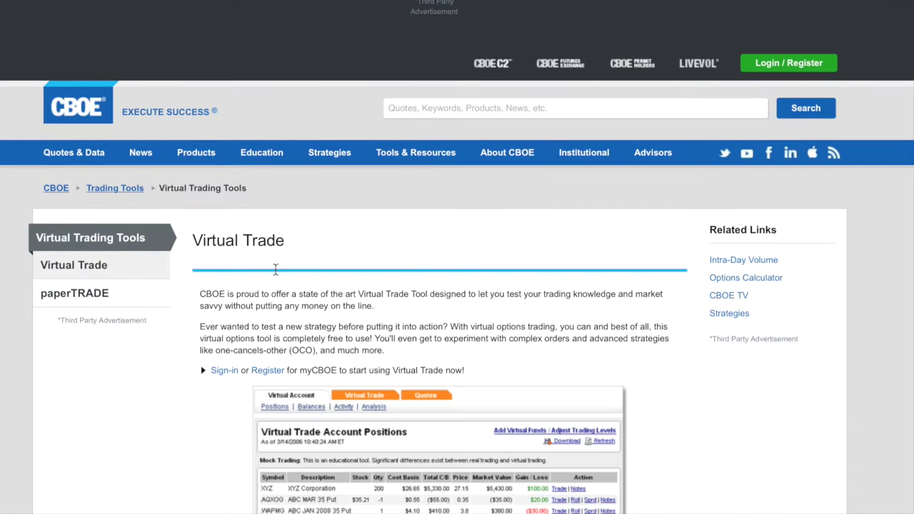
- Open the myCBOE registration form from the CBOE Virtual Trade page
scroll(272, 286, "down", 1)
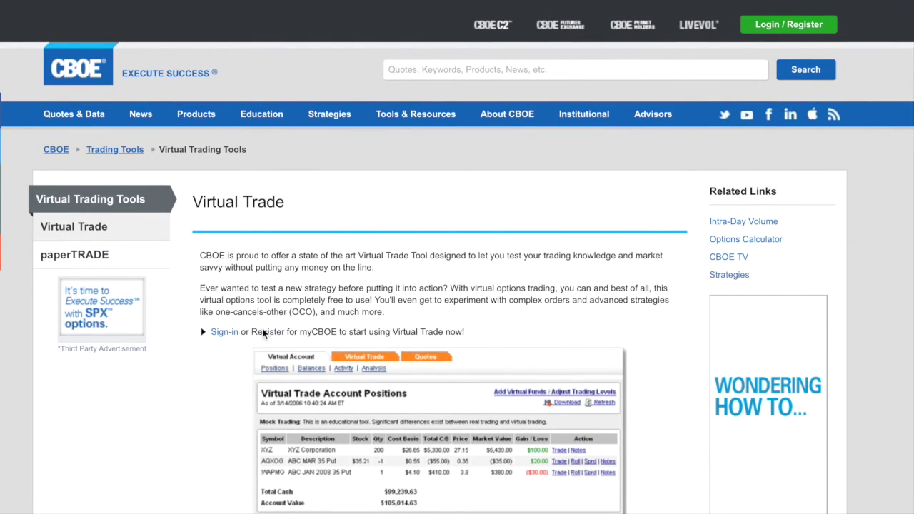
left_click(304, 333)
- Enter the registrant's first and last name, then the e-mail address and its confirmation
left_click(193, 325)
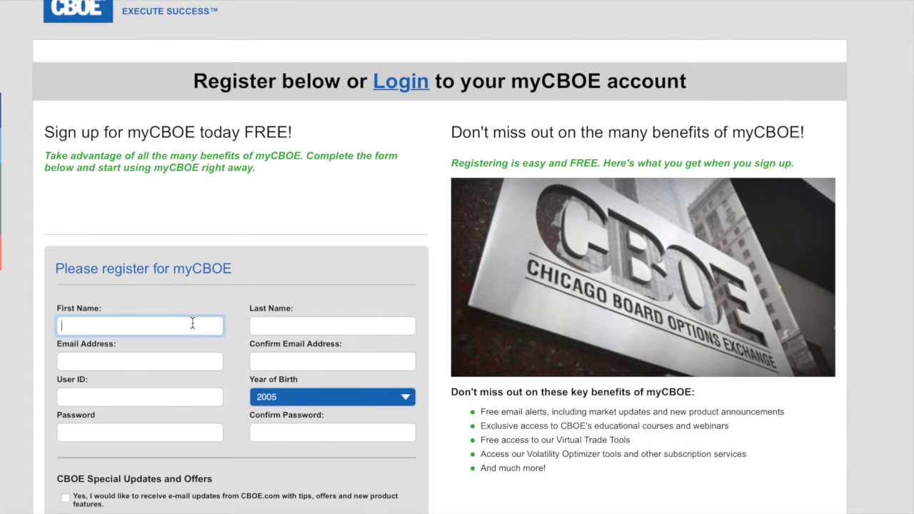
key("Tab")
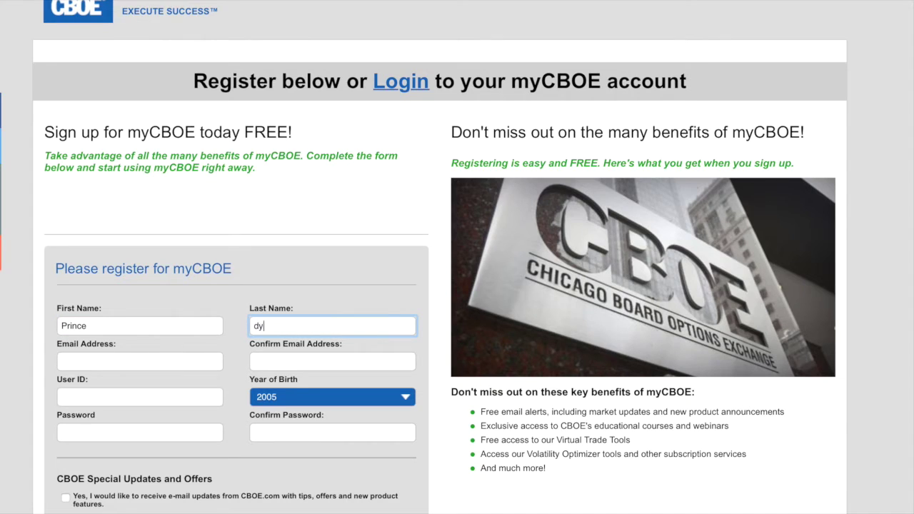
key("Tab")
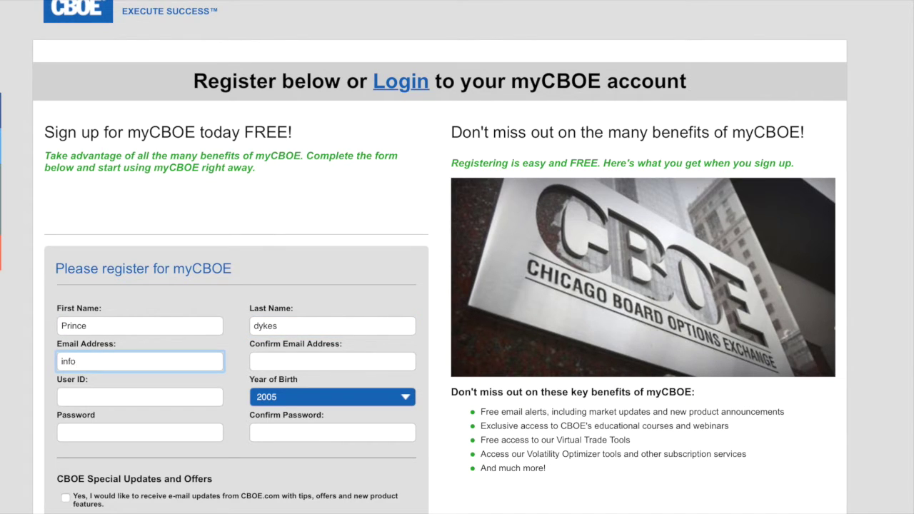
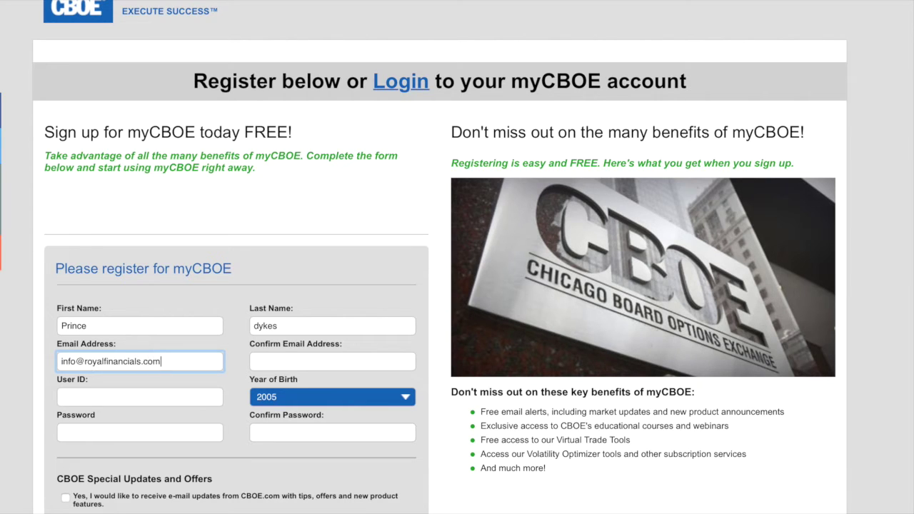
key("Tab")
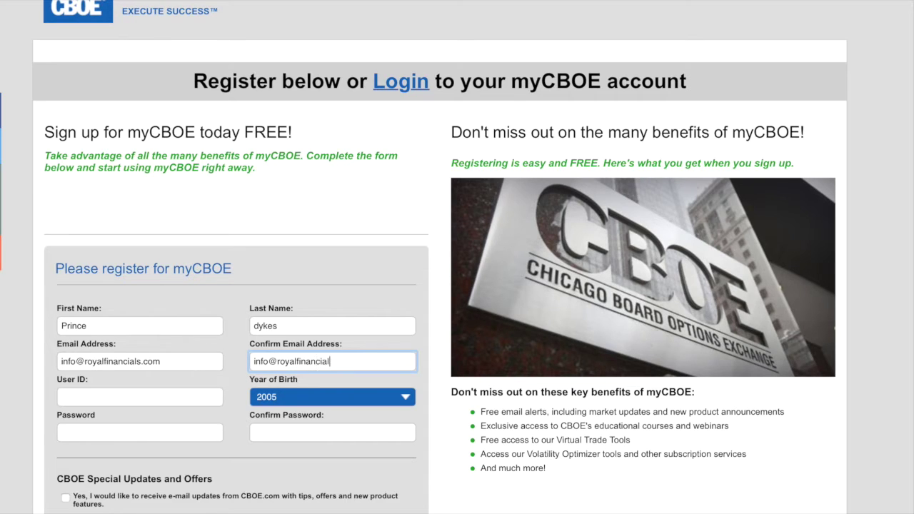
- Enter the chosen user ID, then type the account password and its confirmation
left_click(112, 397)
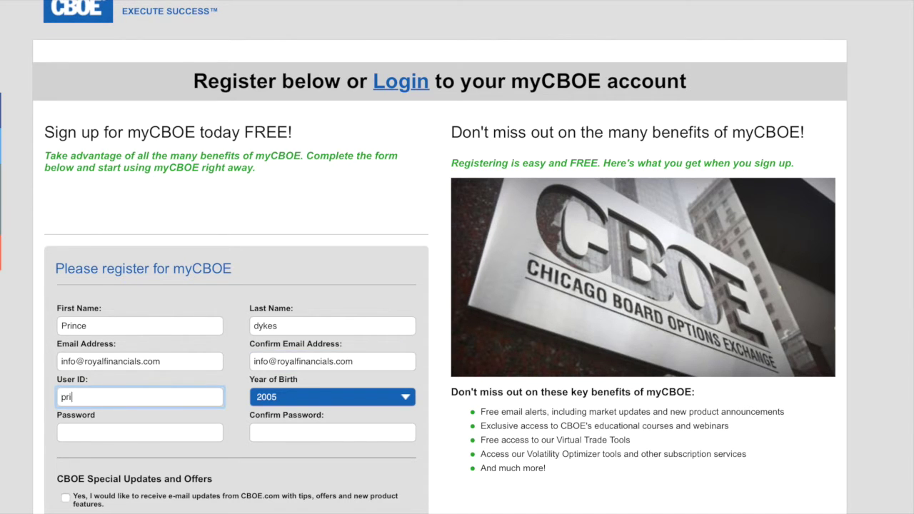
left_click(117, 438)
type("pri")
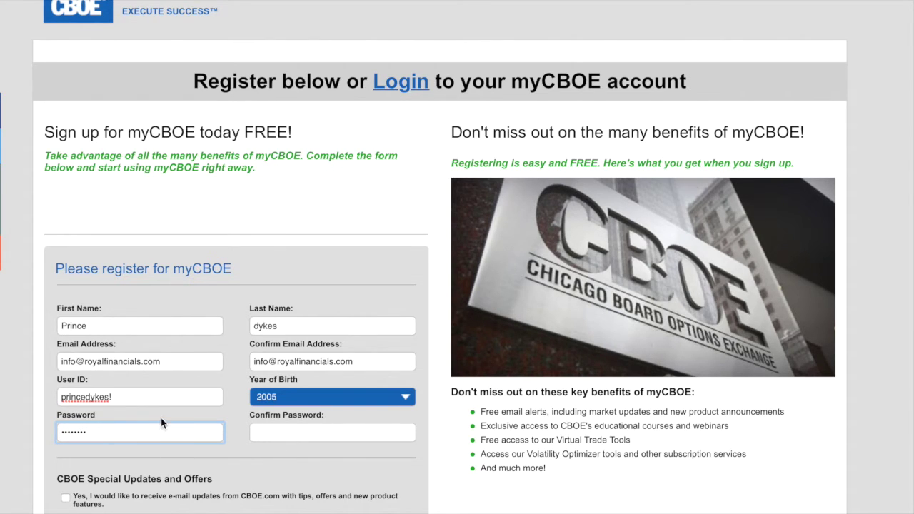
key("BackSpace")
key("BackSpace")
key("BackSpace")
key("BackSpace")
left_click(332, 432)
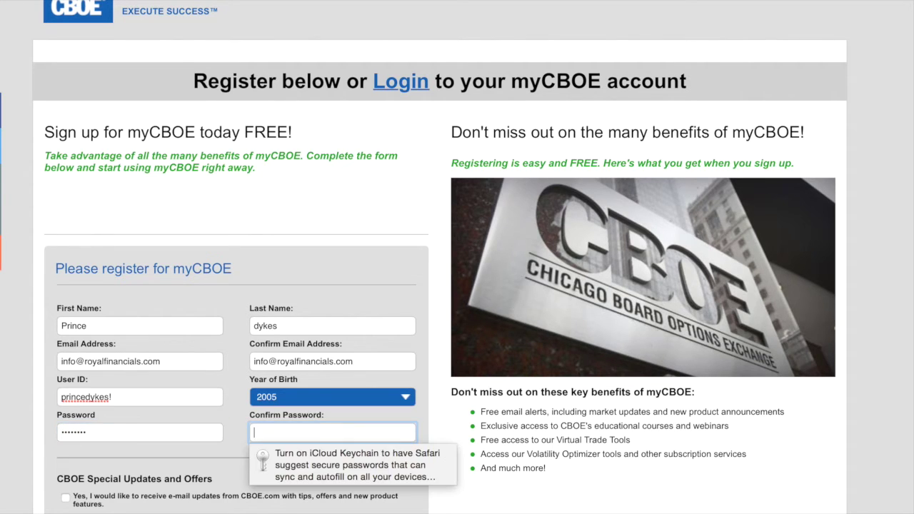
type("••")
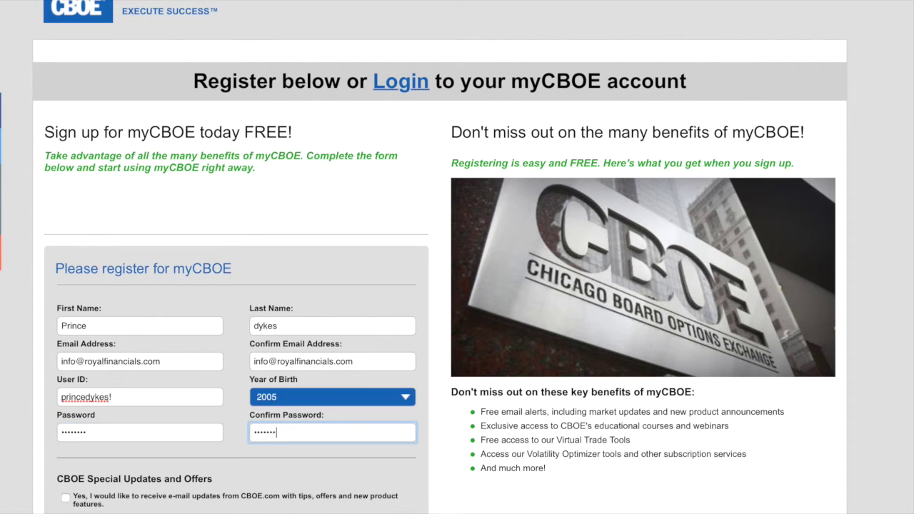
- Set the Year of Birth to 1984
left_click(297, 398)
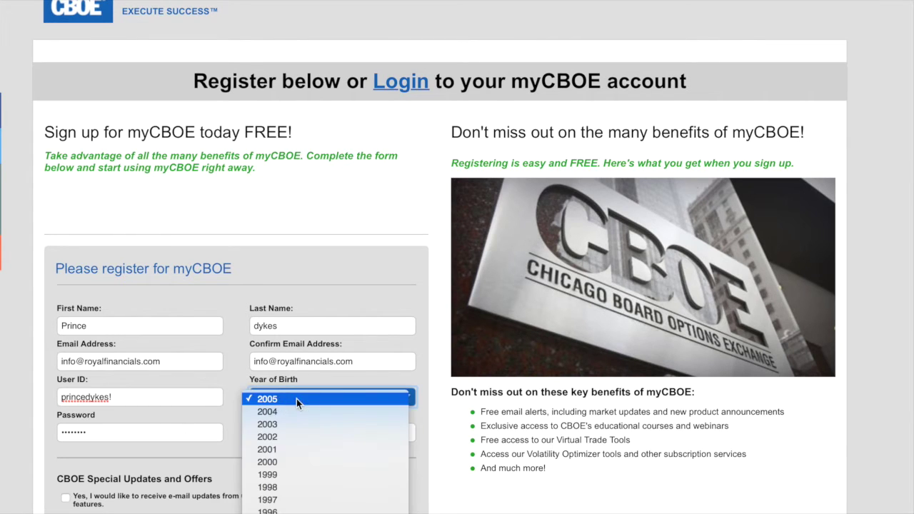
scroll(311, 469, "down", 3)
scroll(311, 471, "down", 3)
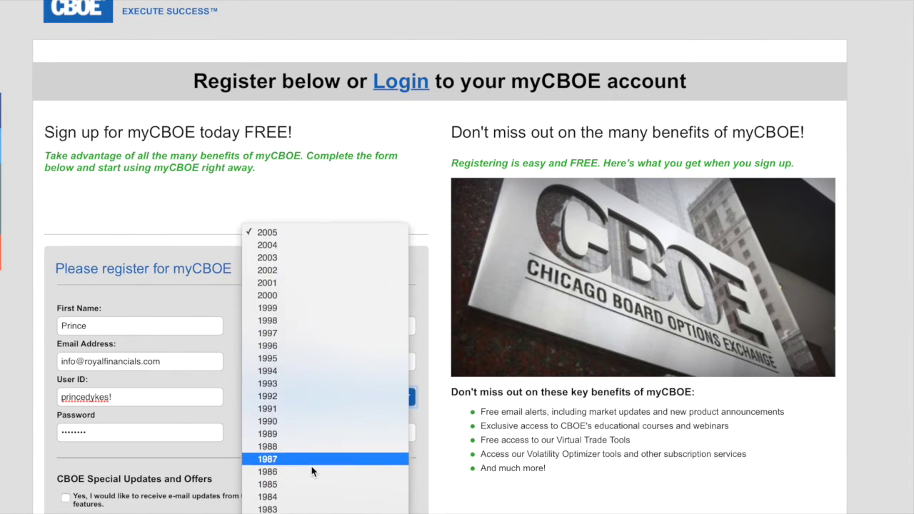
left_click(311, 475)
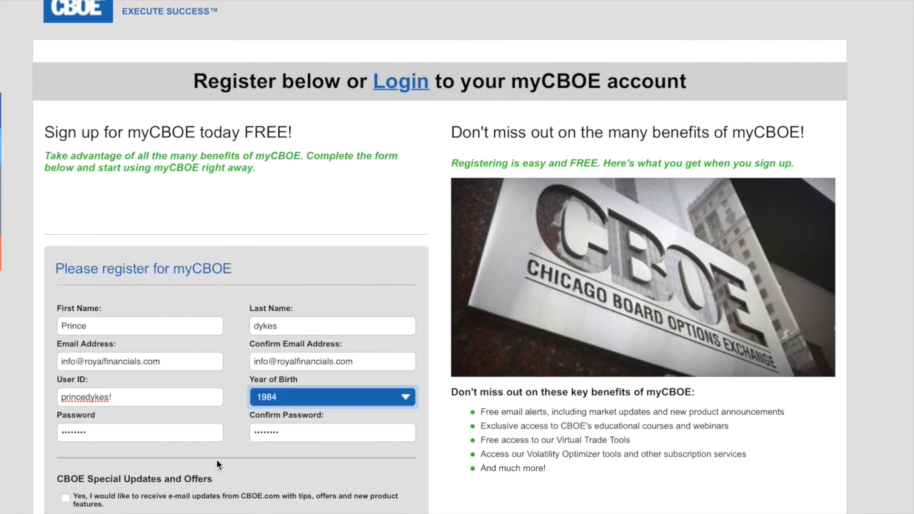
scroll(217, 459, "down", 3)
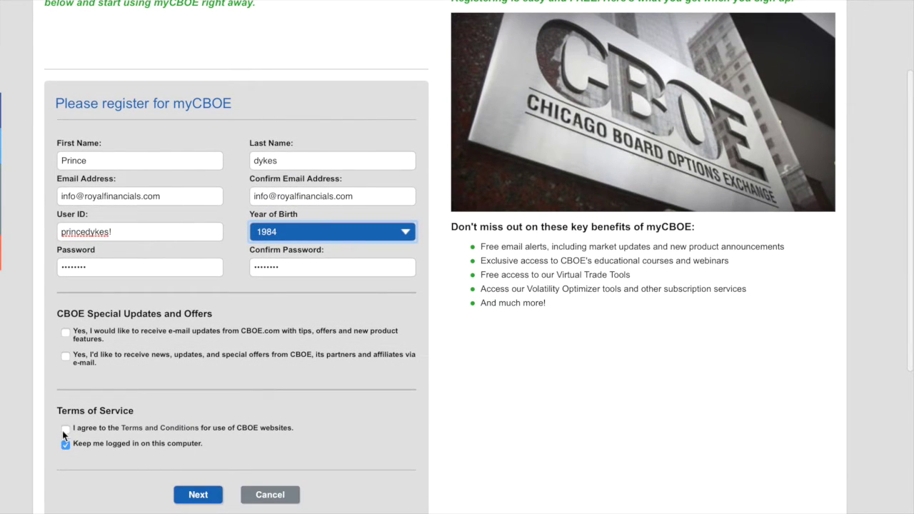
- Accept the terms, untick Keep me logged in, submit, and decline Safari's password saving
left_click(63, 429)
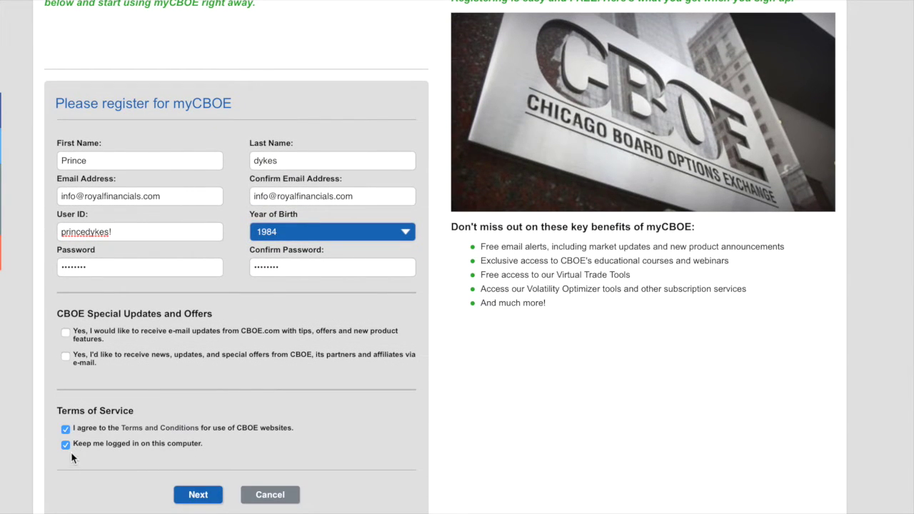
left_click(66, 446)
left_click(199, 497)
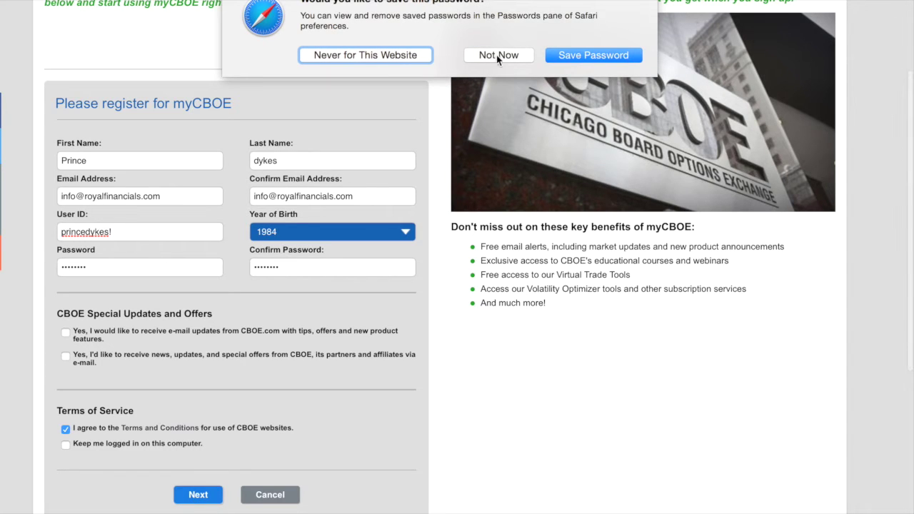
left_click(498, 57)
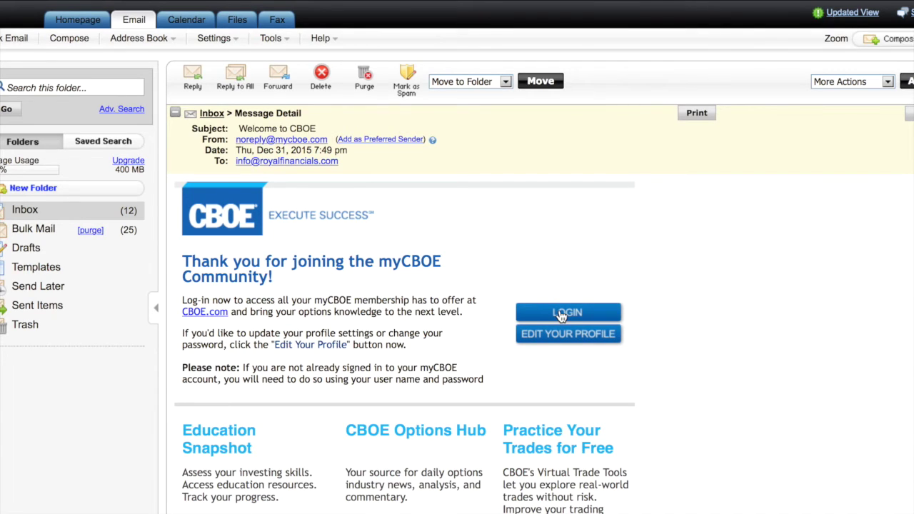
- Use the LOGIN button in the 'Welcome to CBOE' e-mail to sign in to myCBOE
left_click(582, 313)
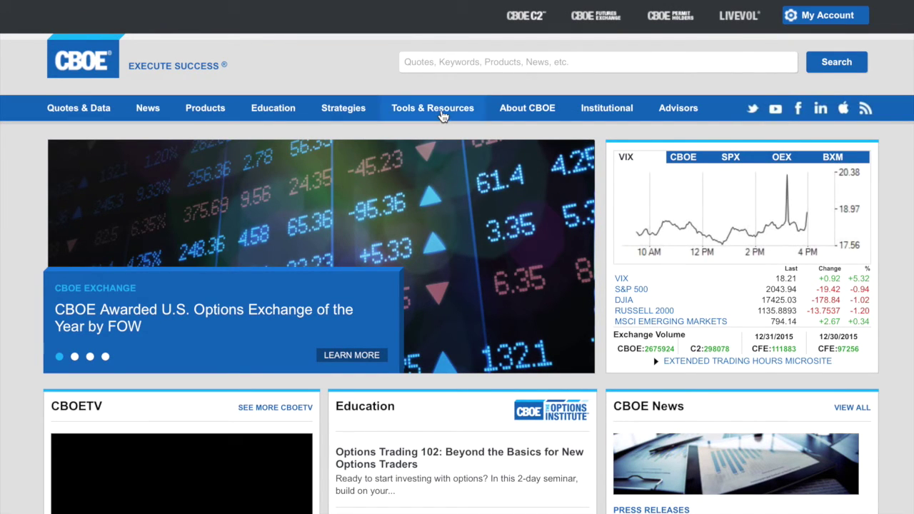
- Go to Tools & Resources > Virtual Trading Tools and open the Virtual Trade details page
left_click(443, 115)
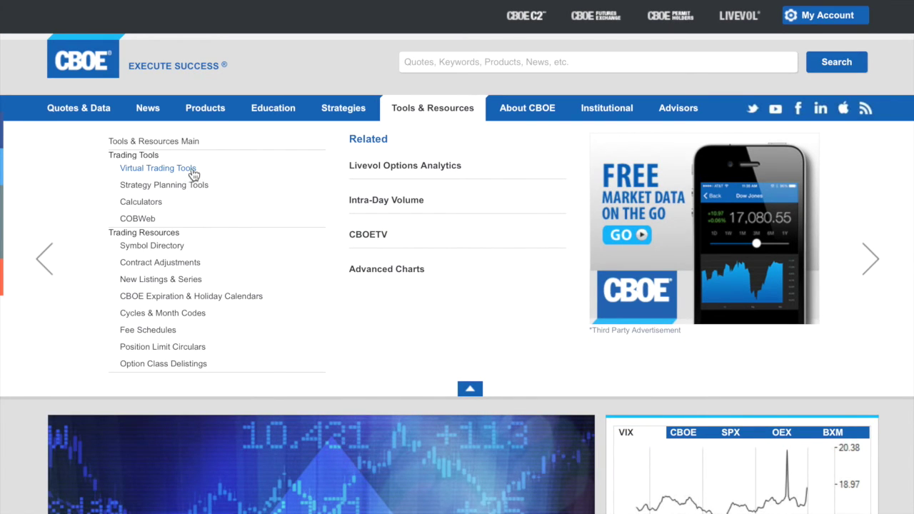
left_click(193, 172)
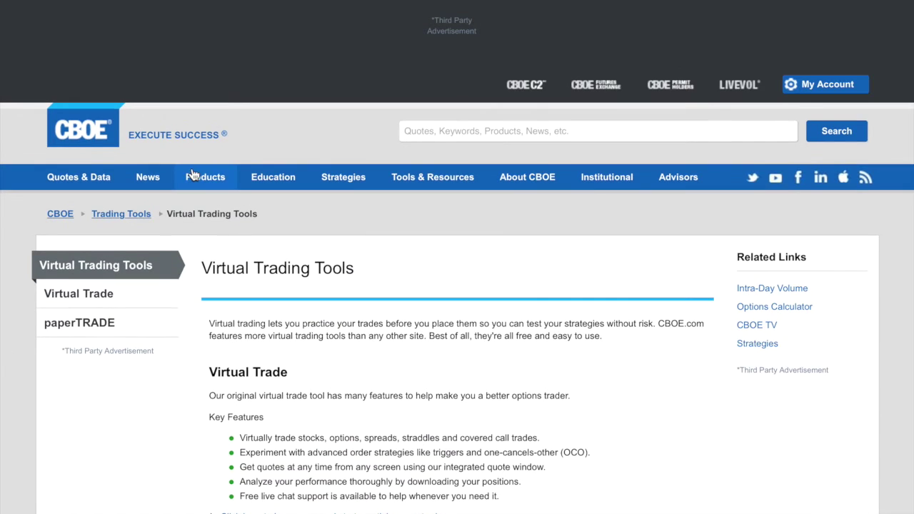
scroll(314, 381, "down", 4)
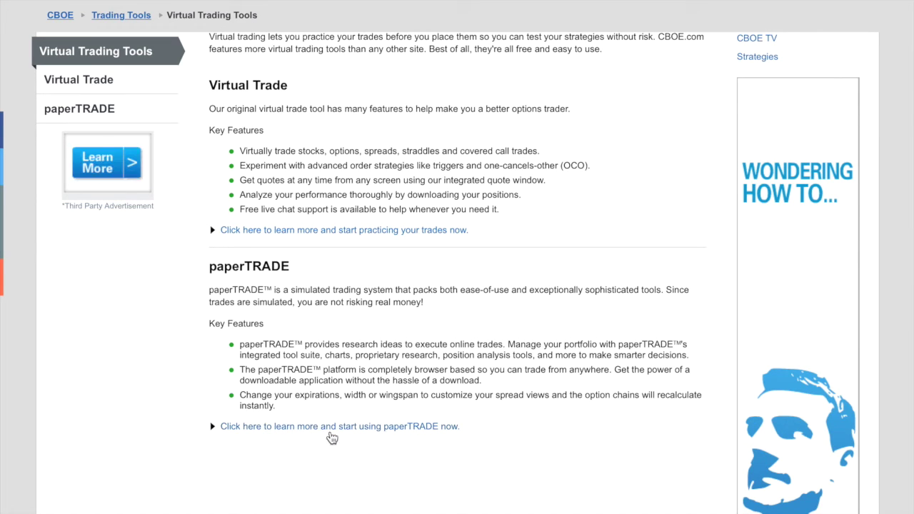
scroll(347, 433, "up", 2)
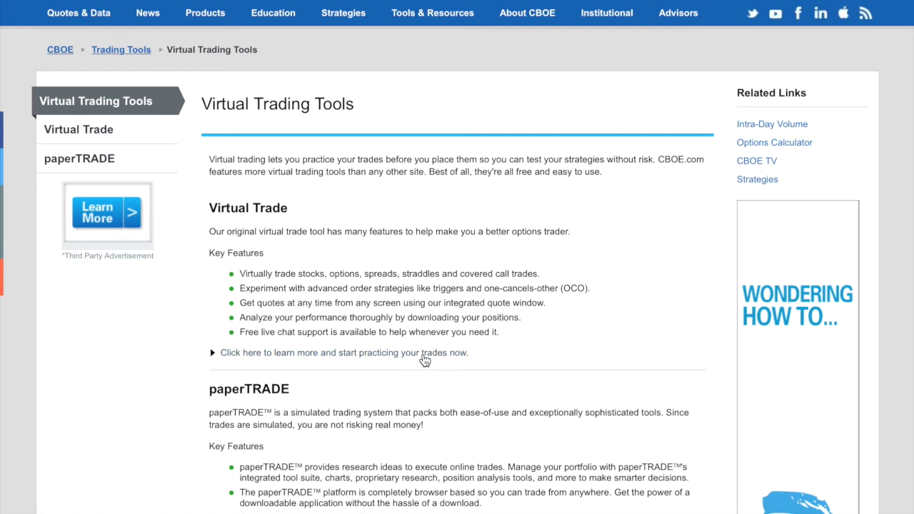
left_click(424, 359)
scroll(446, 372, "down", 1)
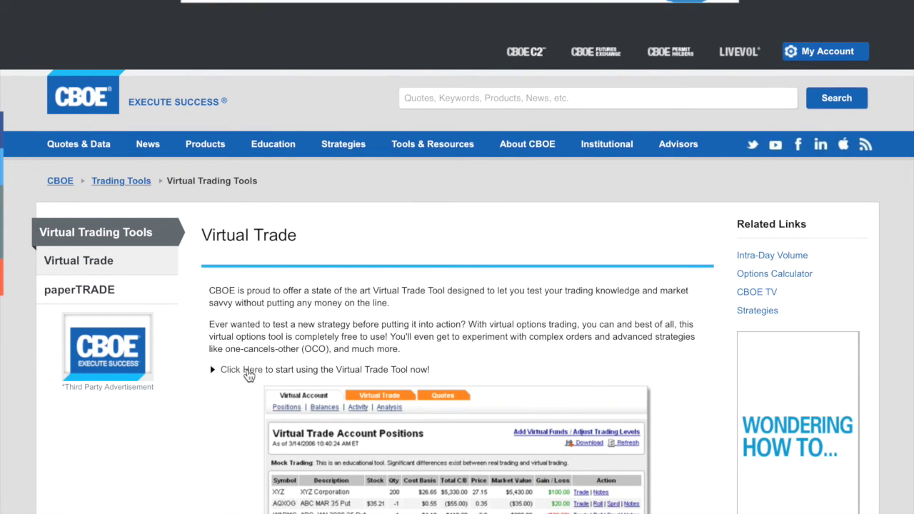
- Launch the Virtual Trade Tool and press I Agree on its usage agreement
left_click(247, 371)
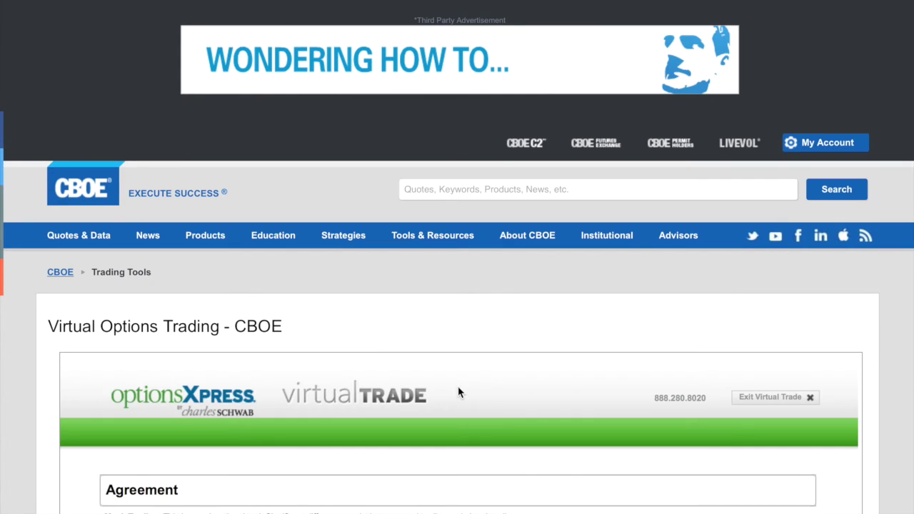
scroll(458, 392, "down", 1)
scroll(458, 392, "down", 6)
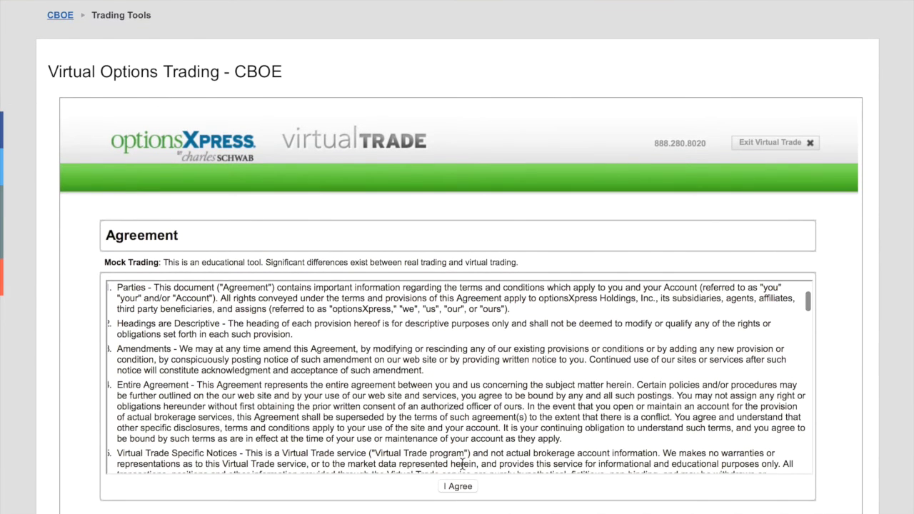
left_click(460, 487)
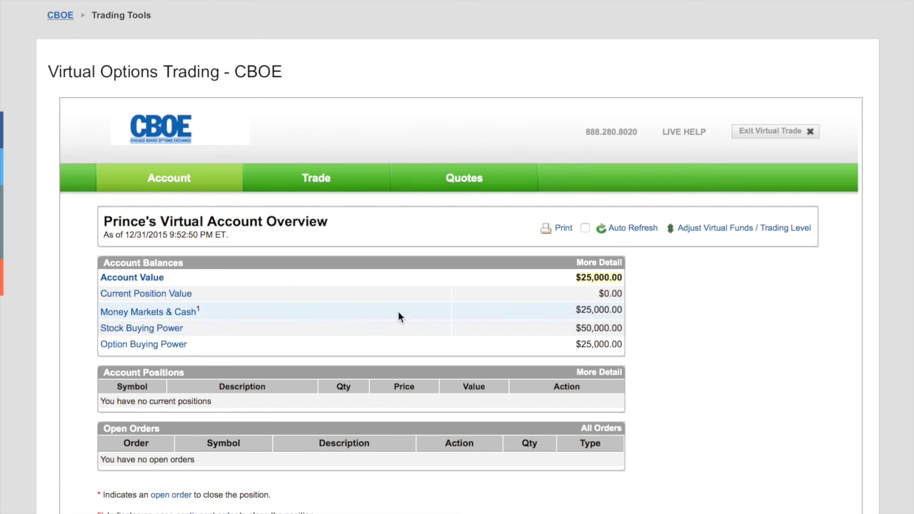
- Review the overview's $25,000.00 account value and $50,000.00 stock / $25,000.00 option buying power
scroll(398, 310, "down", 1)
scroll(464, 337, "up", 1)
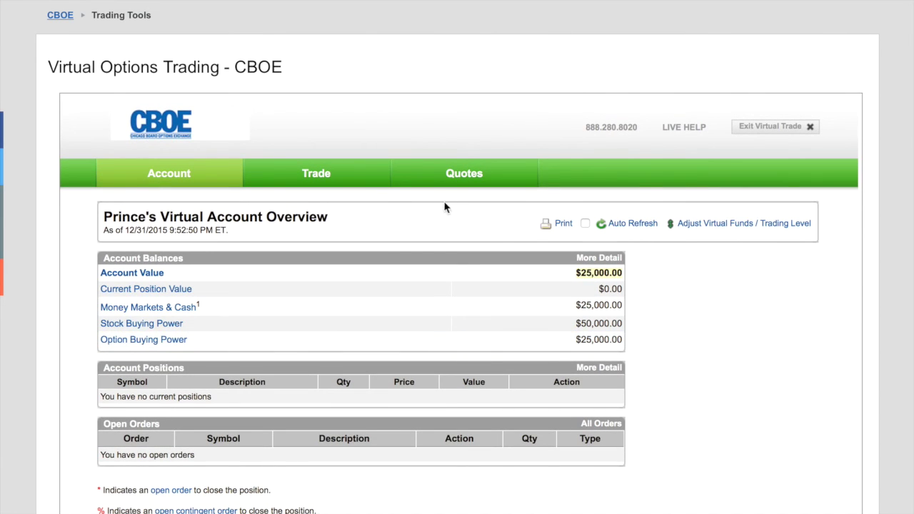
mouse_move(319, 185)
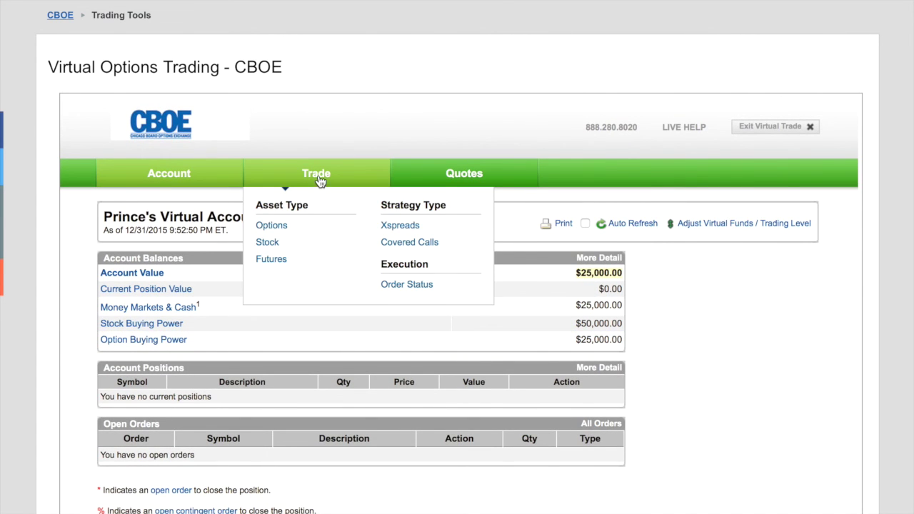